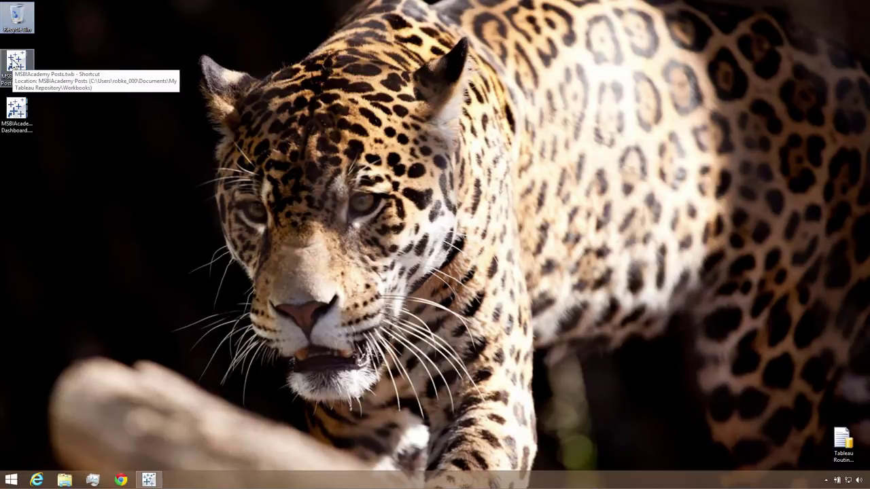
Step: Open the MSBIAcademy Posts workbook maximized and split Content by Author columns into Parent Category and Category
double_click(15, 63)
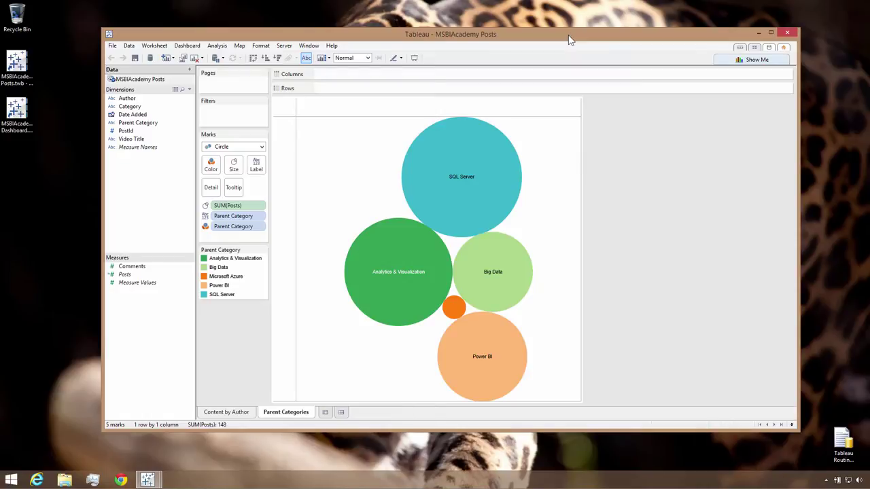
double_click(578, 38)
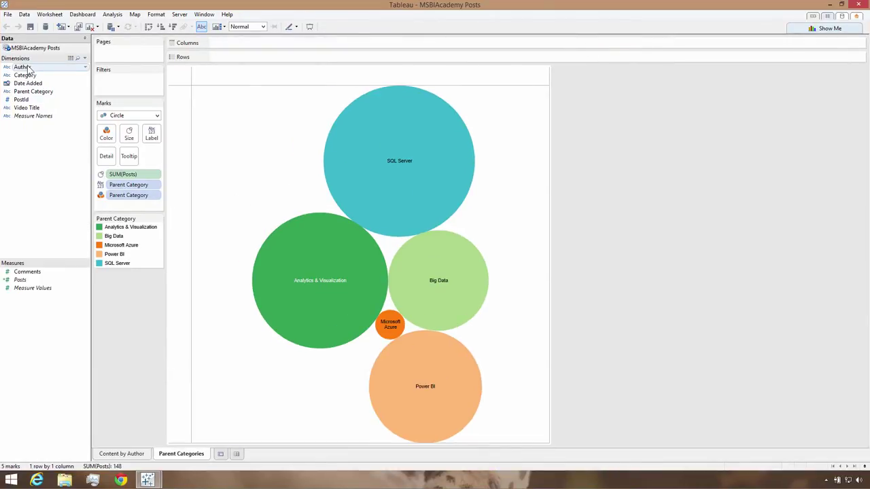
left_click(118, 455)
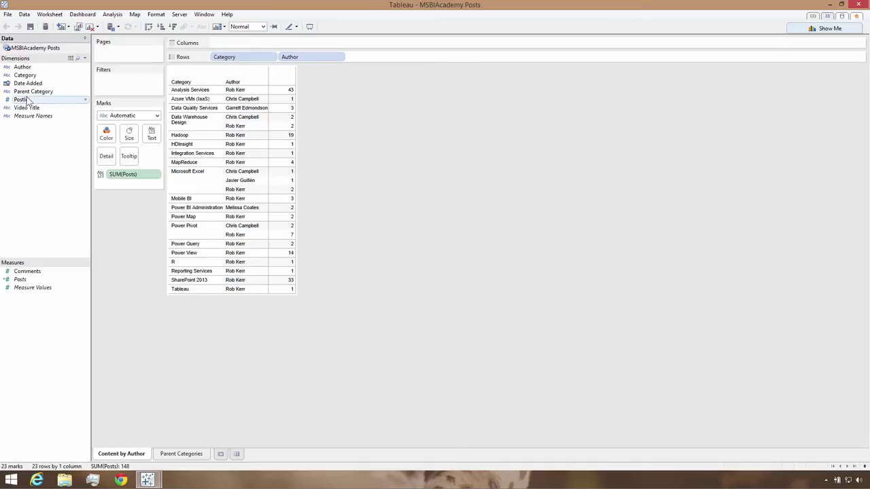
left_click_drag(28, 91, 272, 80)
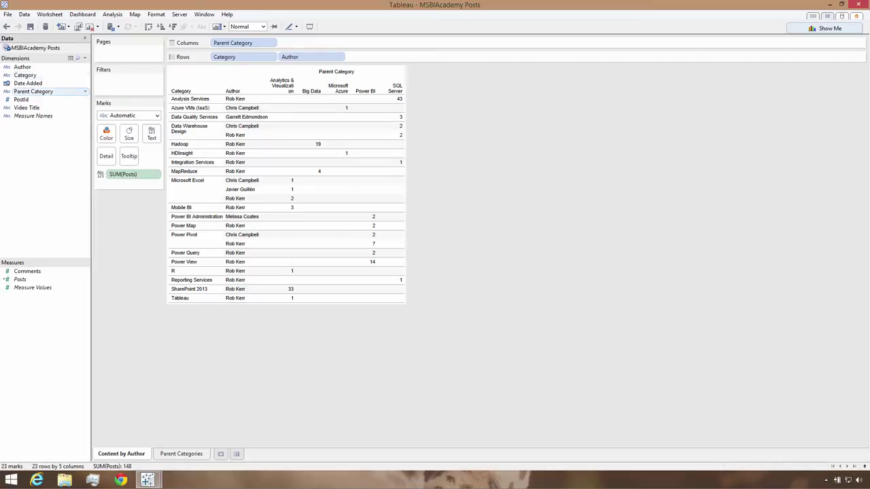
left_click_drag(24, 76, 345, 45)
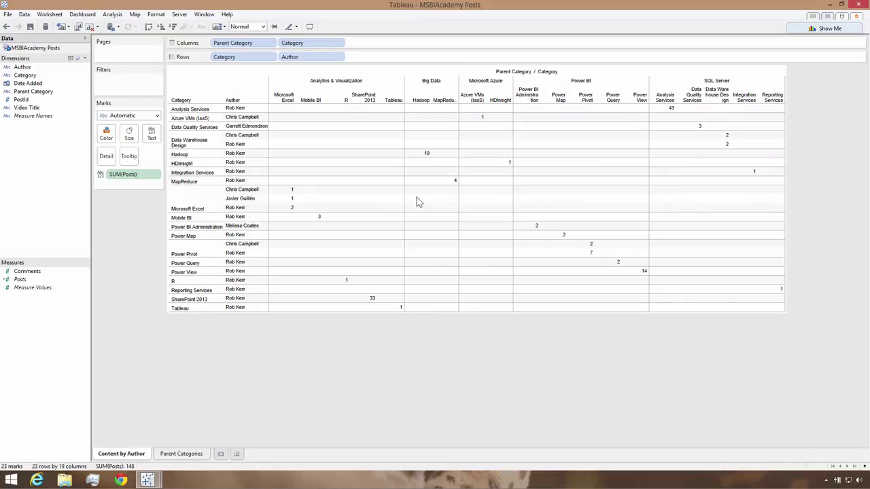
left_click(178, 454)
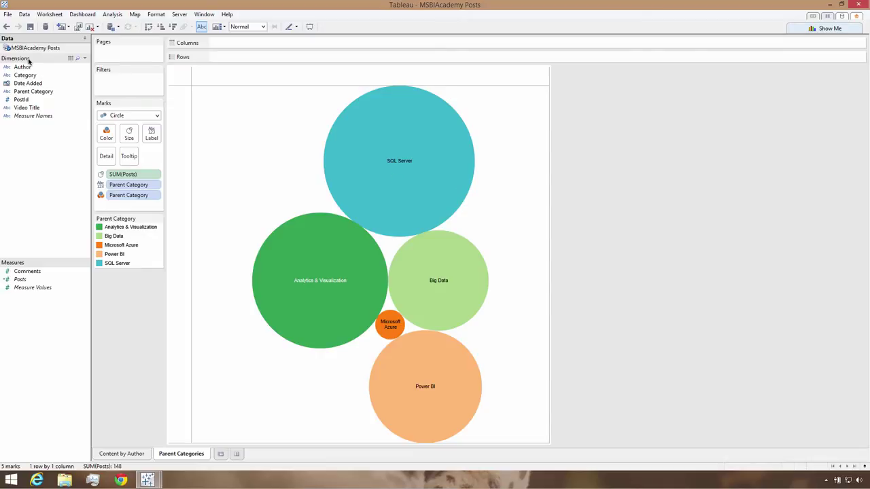
Step: Connect to Google Analytics, signing in with the account e-mail and password and granting Tableau access
left_click(24, 15)
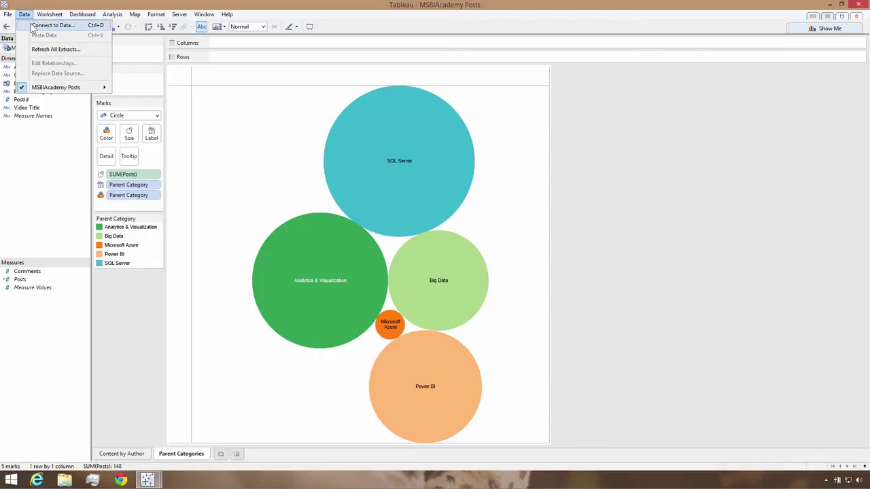
left_click(31, 24)
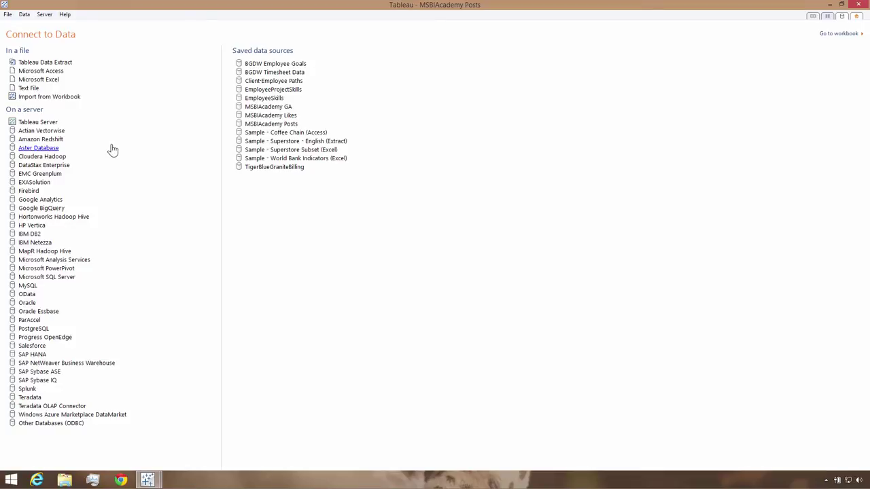
left_click(42, 201)
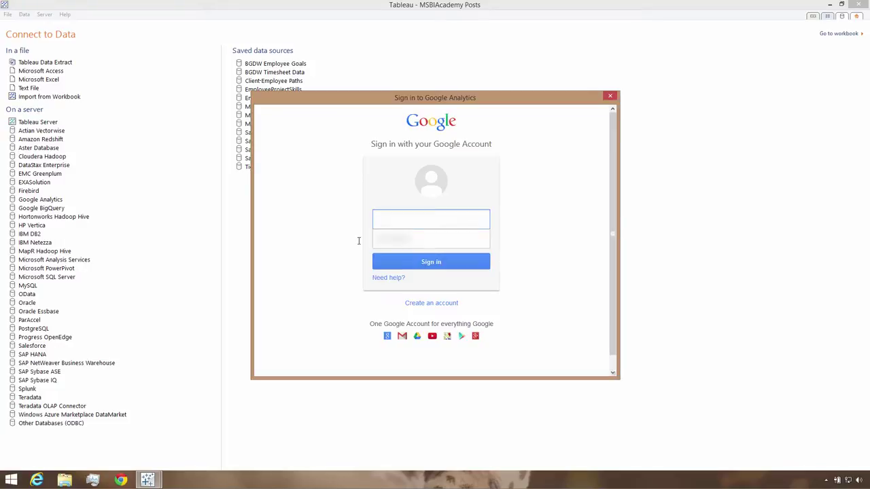
type("msbiacademy@")
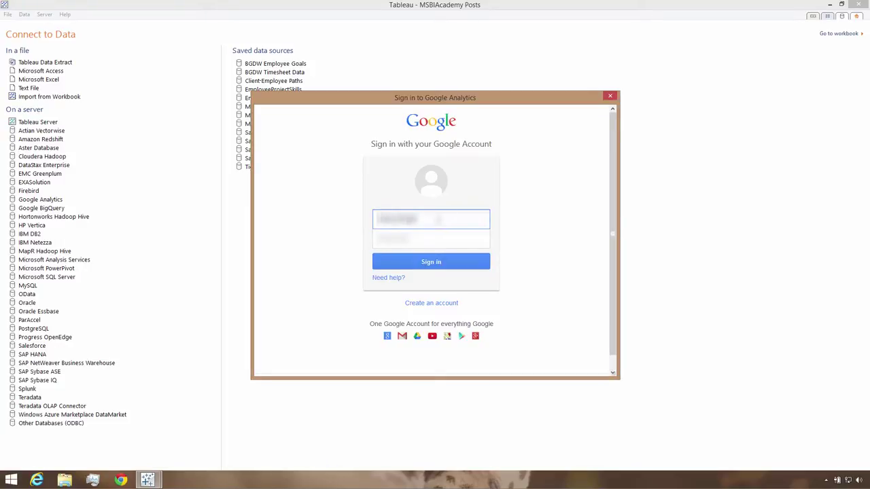
key("Tab")
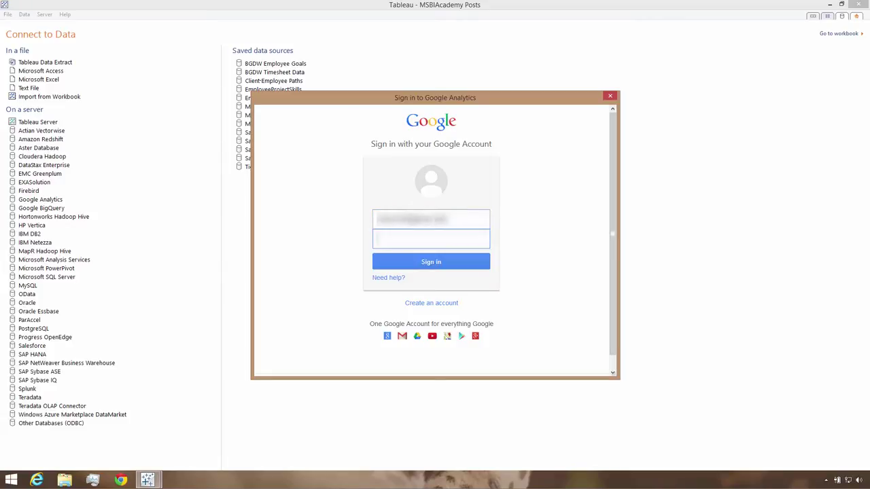
type("•••••")
left_click(440, 259)
left_click(495, 358)
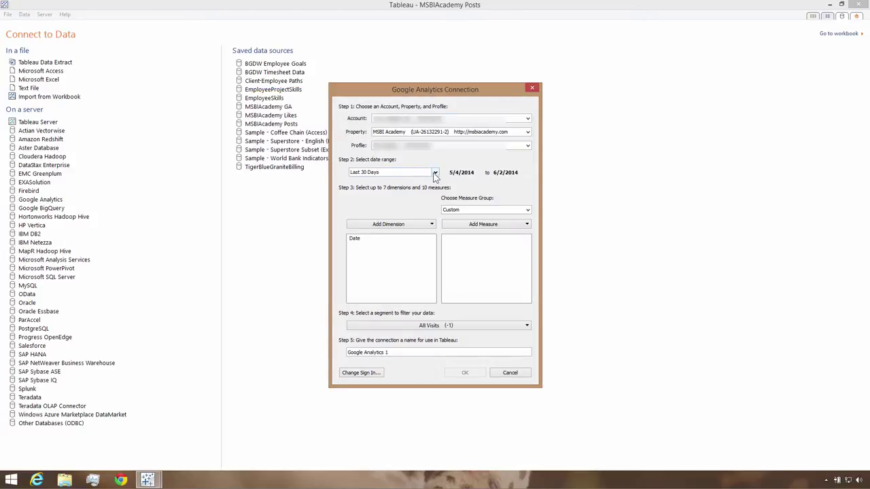
Step: Set a fixed start date of 1/10/2012 and add City, Country/Region and Visitor Type dimensions
left_click(408, 172)
left_click(381, 277)
type("2012")
left_click(433, 225)
left_click(391, 233)
left_click(413, 224)
scroll(388, 336, "down", 5)
left_click(381, 336)
Step: Add the visit, pageview and Time on Page measures to the connection
left_click(482, 224)
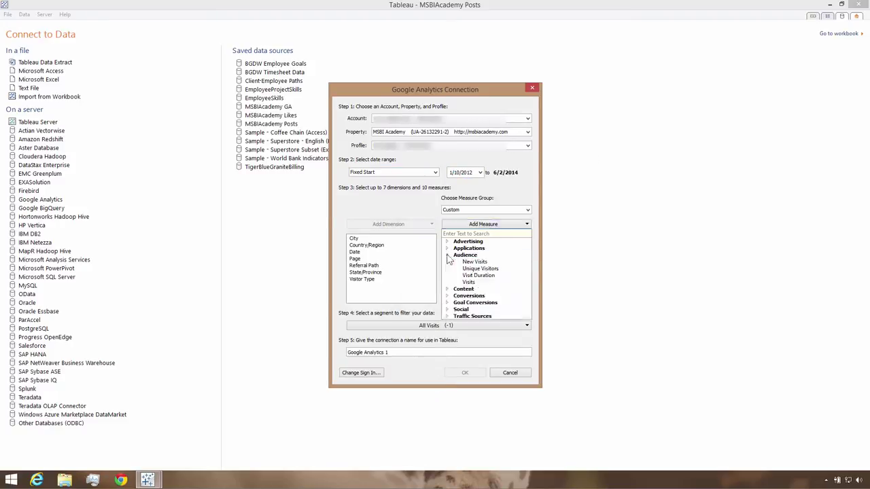
left_click(480, 280)
left_click(482, 225)
left_click(469, 273)
left_click(483, 224)
left_click(476, 285)
Step: Name the connection 'Google Analytics' and import it into an extract
triple_click(370, 352)
type("Google Analytics")
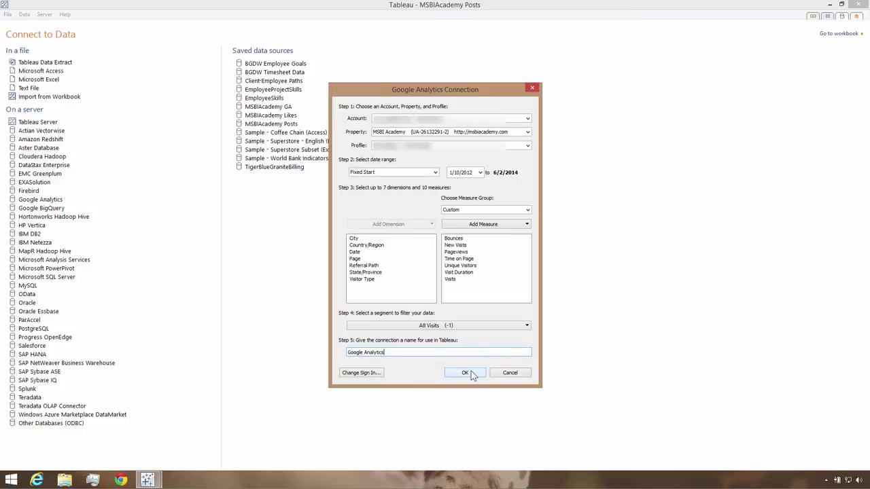
left_click(469, 374)
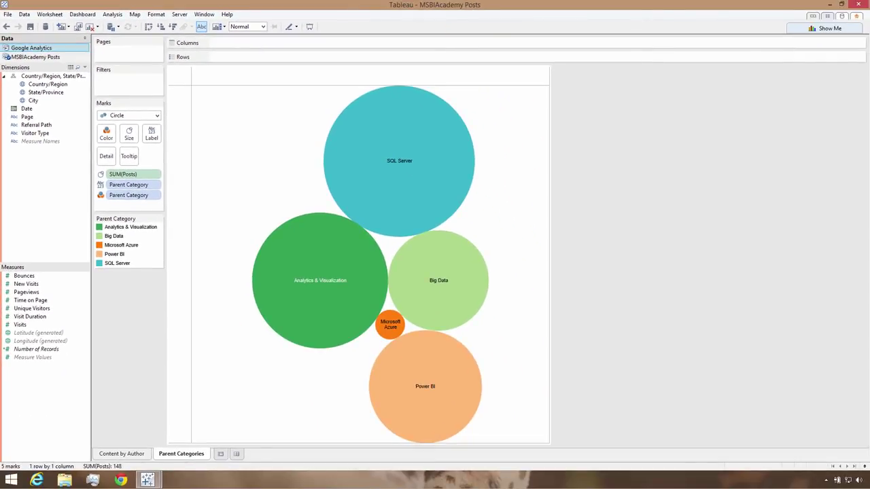
Step: Create Sheet 3 showing Google Analytics Pageviews broken down by Country/Region
left_click(35, 56)
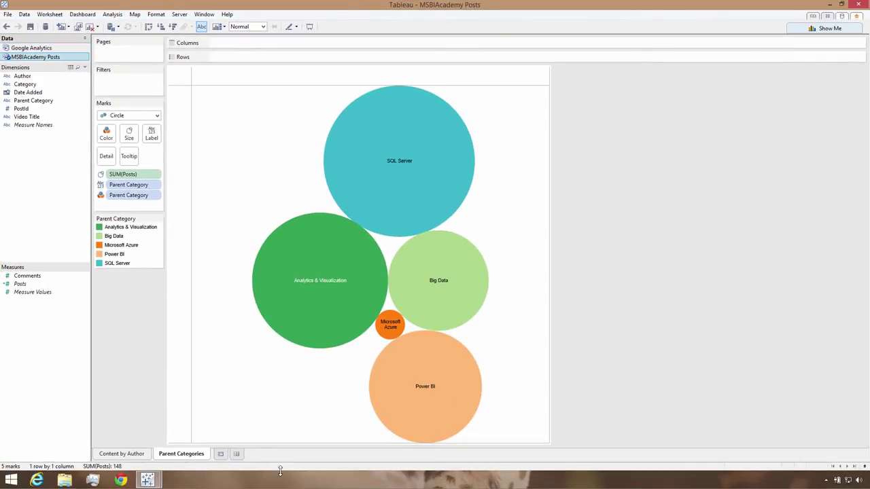
left_click(221, 454)
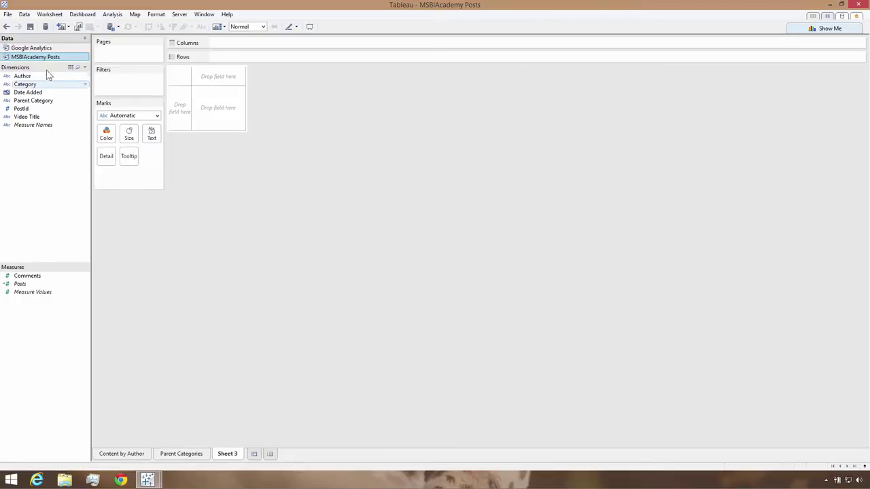
left_click(31, 49)
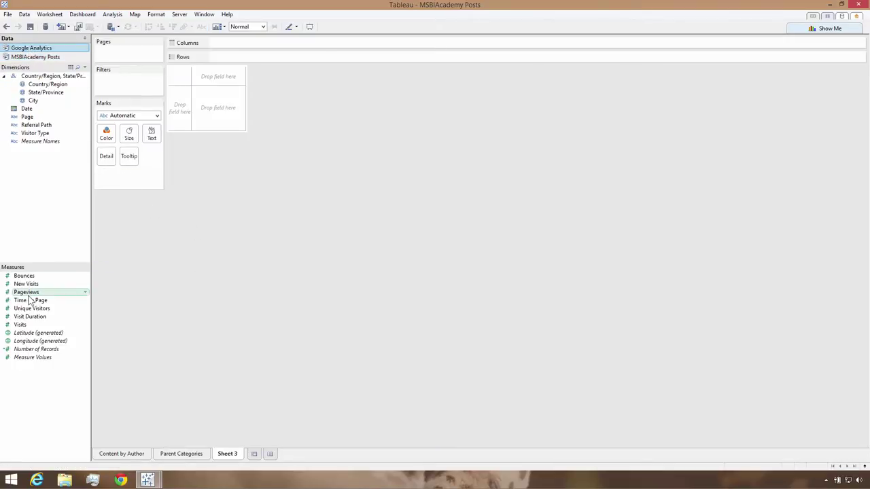
left_click_drag(30, 299, 216, 108)
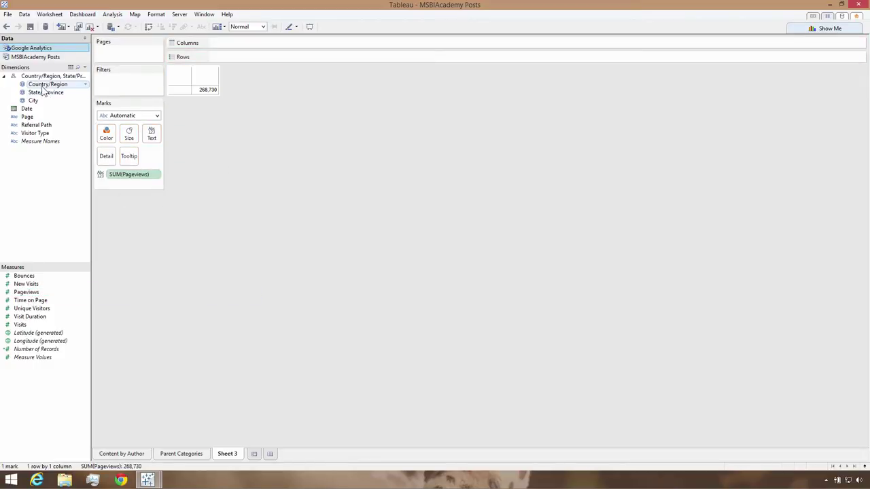
left_click_drag(48, 84, 204, 121)
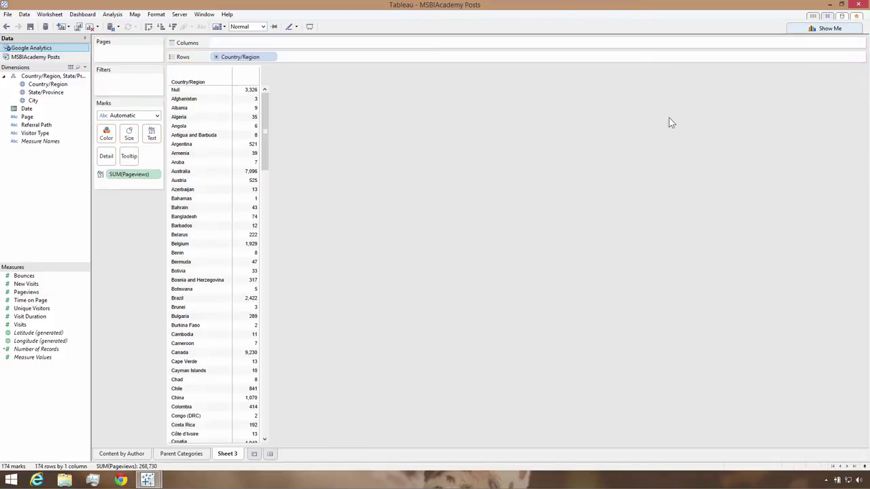
Step: Turn Sheet 3 into a filled map and cap the pageview colour range at 50,000
left_click(836, 29)
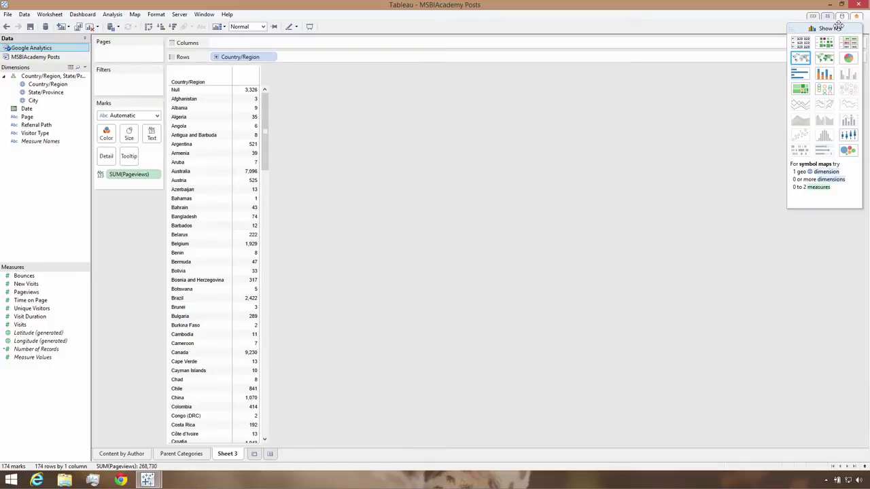
left_click(824, 58)
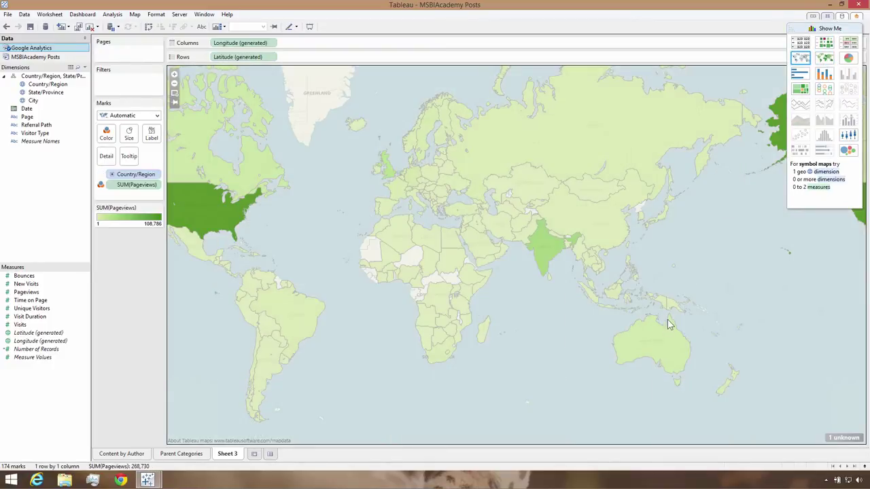
double_click(144, 221)
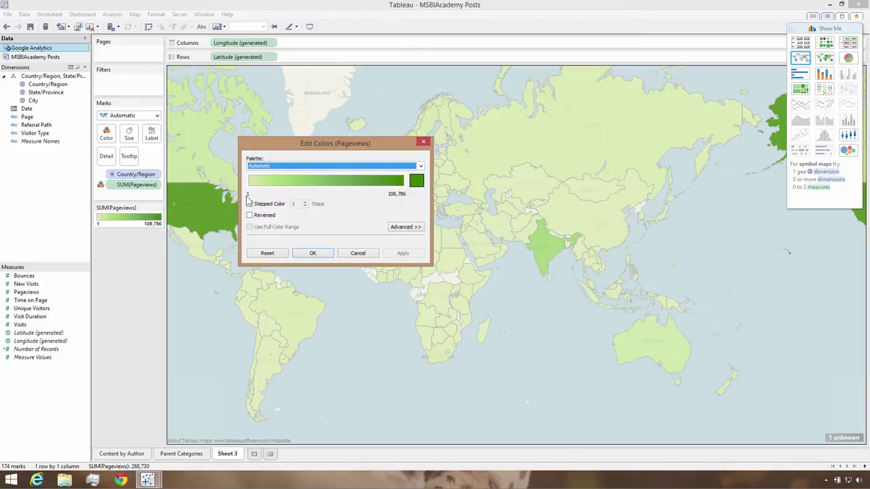
left_click(401, 227)
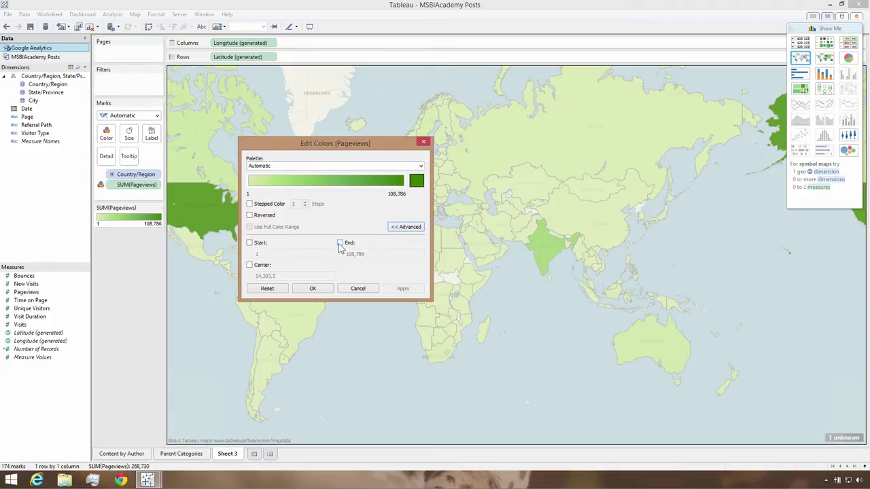
left_click(340, 244)
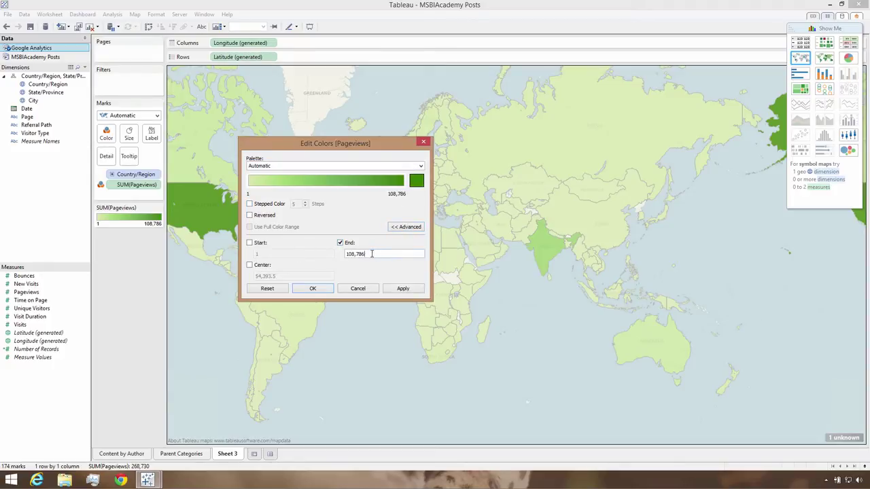
type("50000")
left_click(399, 289)
Step: Lower the colour range end to 10,000, then to 5,000, and accept the colour settings
left_click(367, 253)
left_click_drag(367, 253, 309, 257)
type("10000")
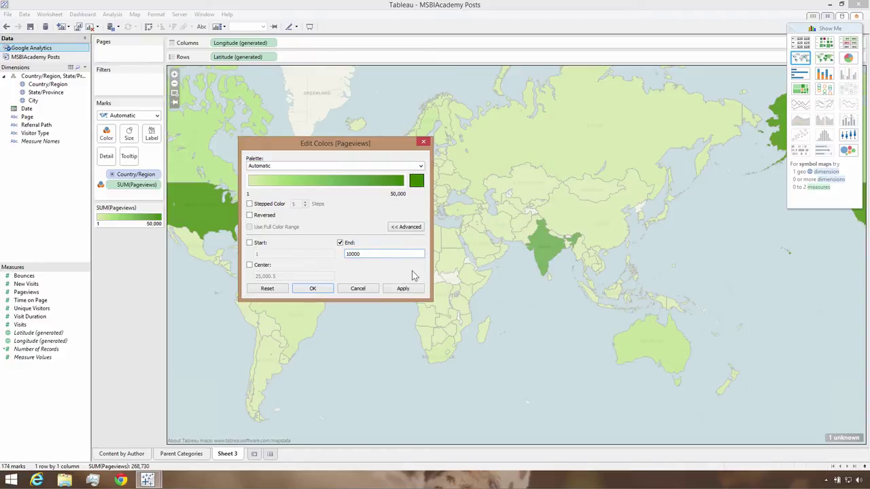
left_click(403, 289)
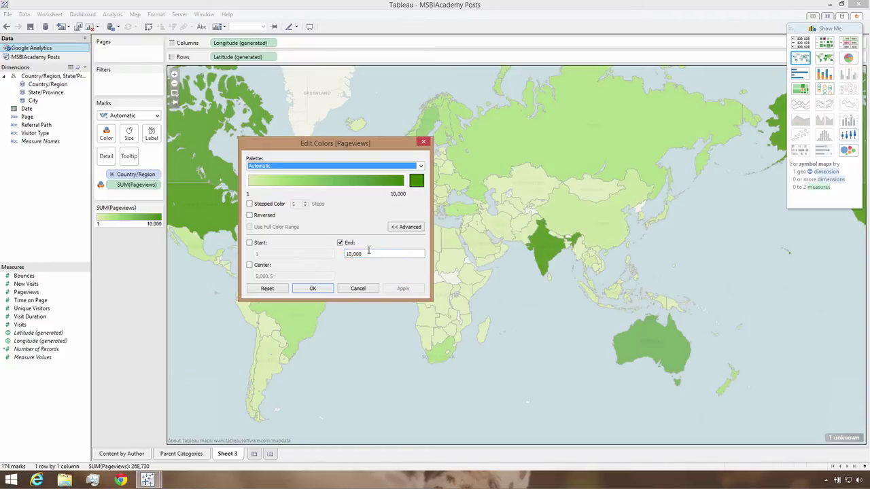
left_click_drag(368, 253, 315, 256)
type("5000")
left_click(417, 290)
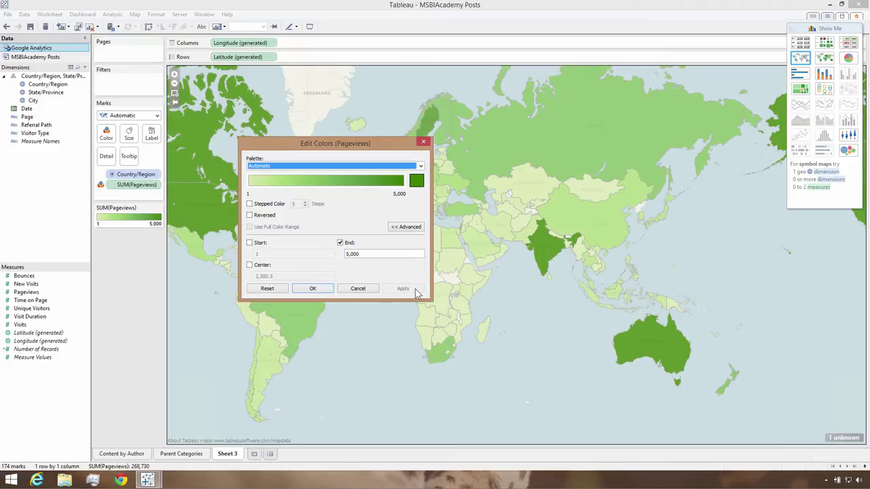
left_click(314, 289)
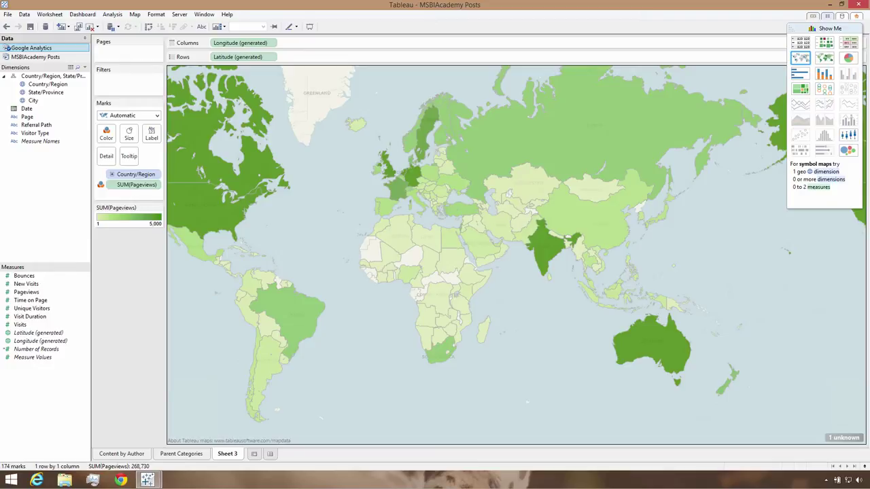
Step: Build Sheet 4 listing Pageviews per Page URL with a widened Page column, then add Sheet 5
left_click(255, 455)
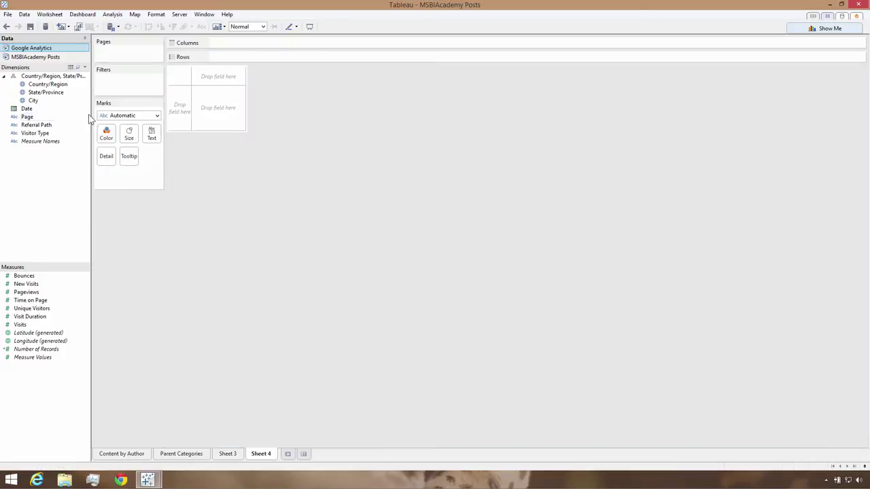
left_click_drag(28, 292, 208, 99)
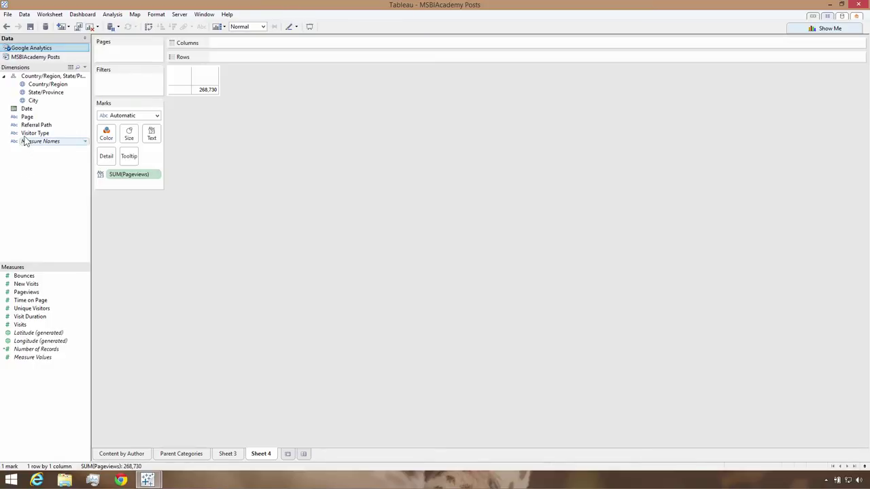
left_click_drag(27, 117, 181, 95)
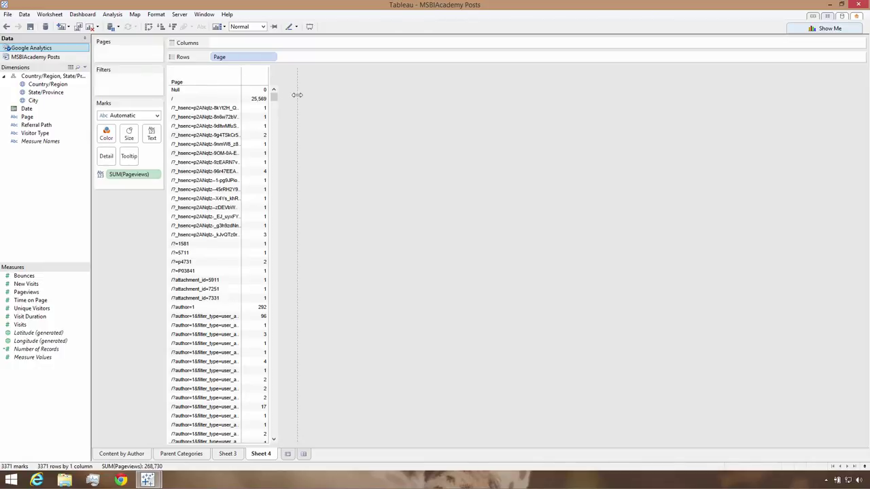
left_click_drag(297, 95, 298, 96)
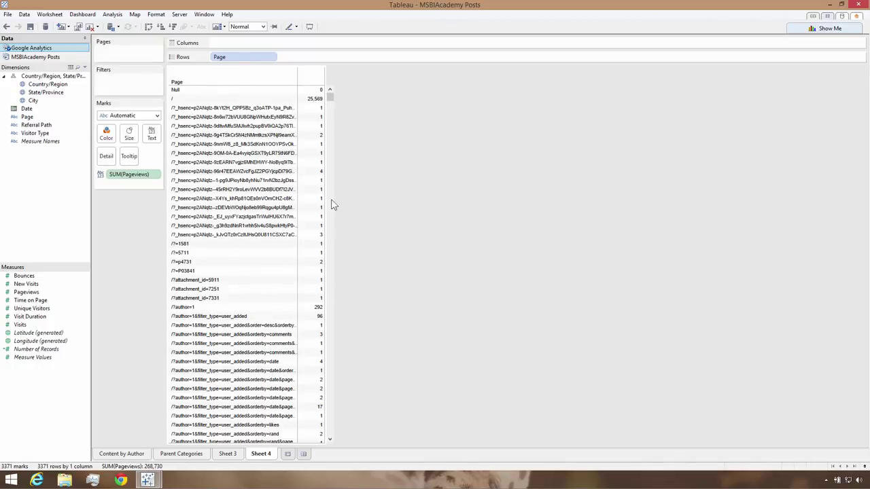
left_click_drag(330, 97, 329, 158)
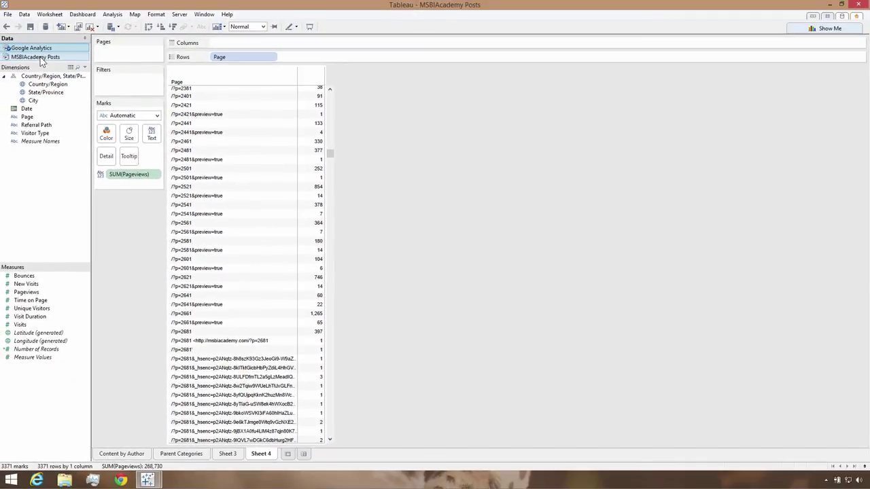
left_click(303, 455)
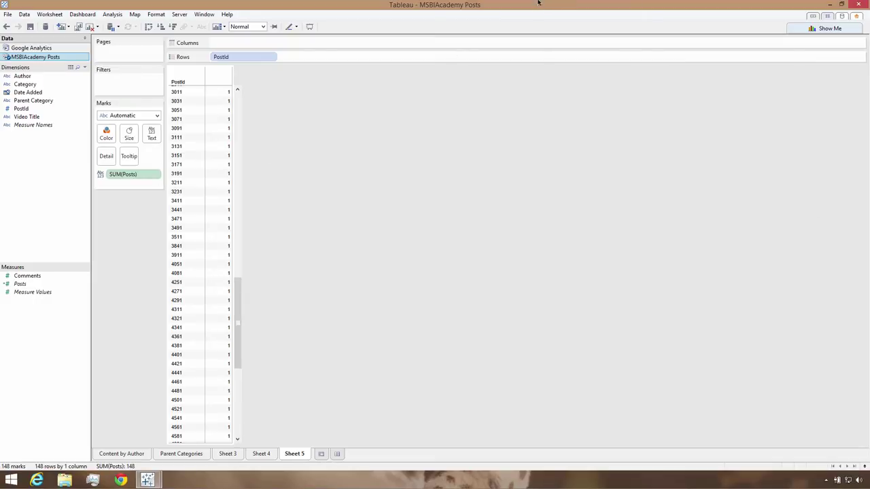
Step: Create the Google Analytics calculated field PostId_Step1 using the pasted nested IF/FIND/MID URL-parsing formula
left_click(31, 48)
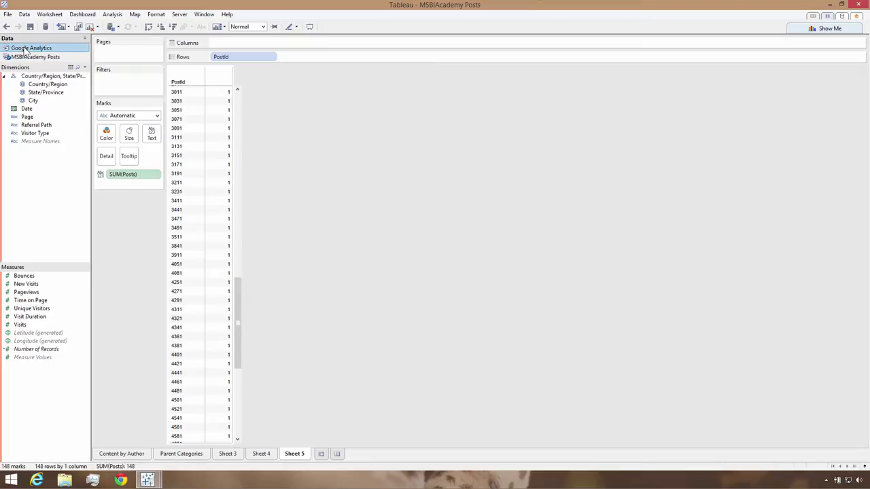
right_click(29, 163)
left_click(65, 180)
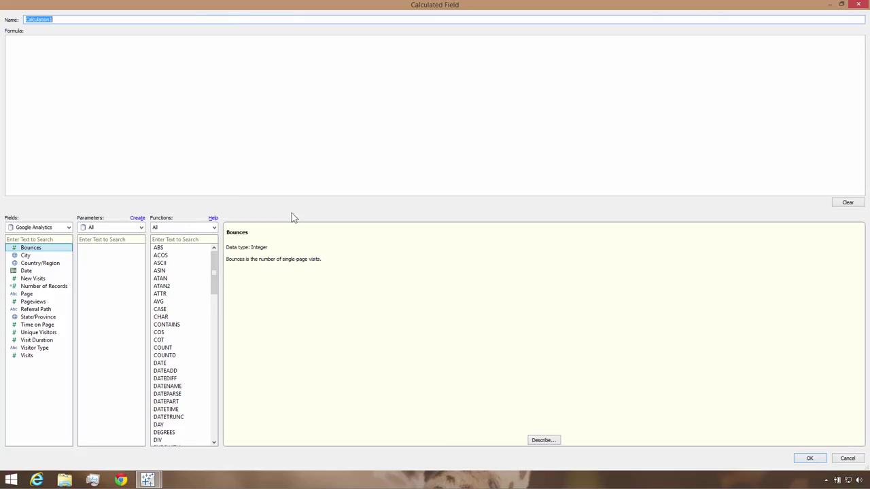
type("PostId_Step1")
left_click(189, 130)
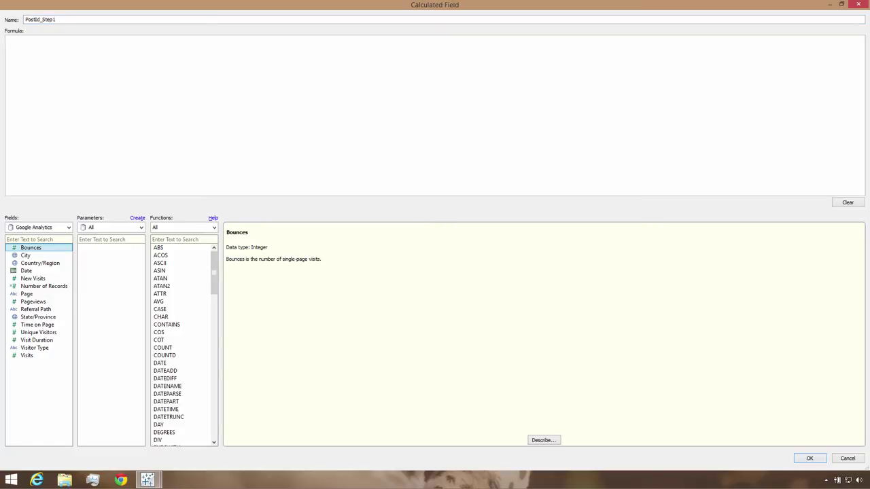
type("IF FIND([Page], \"p=\")>0 THEN     MID([Page], FIND([Page], \"p=\")+2) ELSE     IF FIND([Page], \"LessonId=\")>0 THEN         MID([Page], FIND([Page], \"LessonId=\")+9)     ELSE         IF FIND([Page], \"page_id=\")>0 THEN             NULL         ELSE             IF FIND([Page], \"id=\")>0 THEN                 MID([Page], FIND([Page], \"id=\")+3)             ELSE                 NULL             END         END     END END")
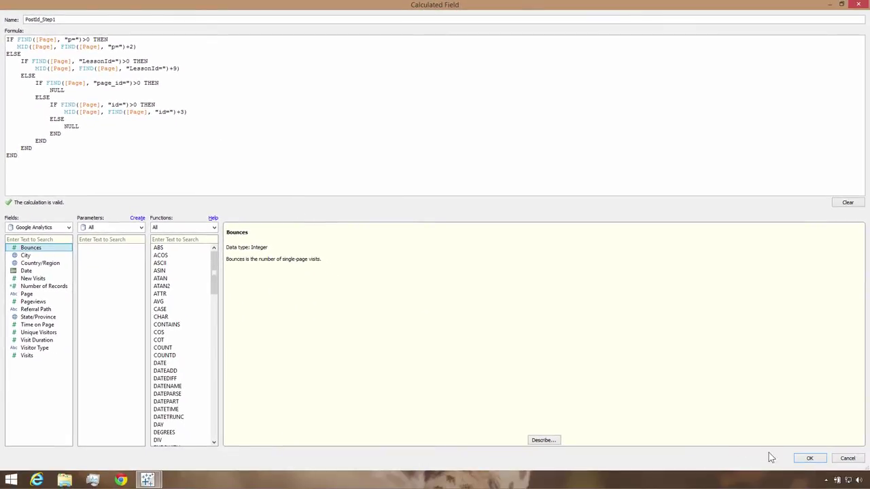
left_click(806, 458)
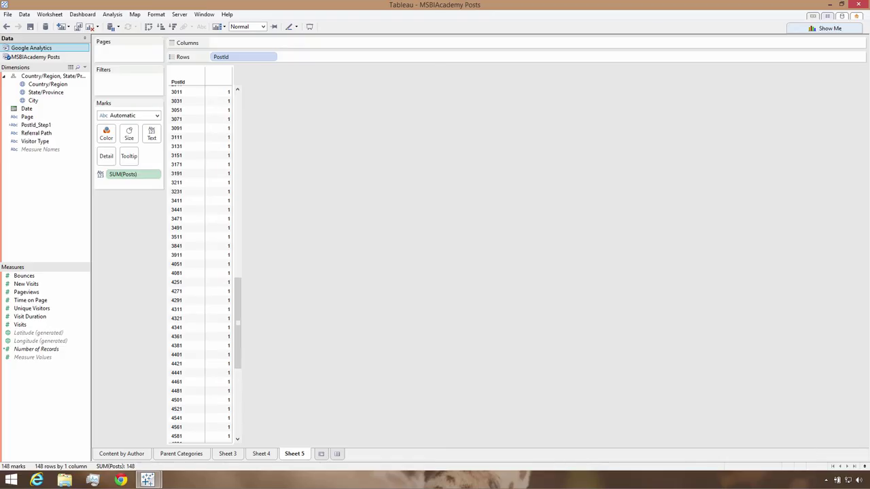
Step: Create a PostId calculated field with the pasted INT/MID/FIND formula converting PostId_Step1 to an integer
right_click(44, 174)
left_click(73, 195)
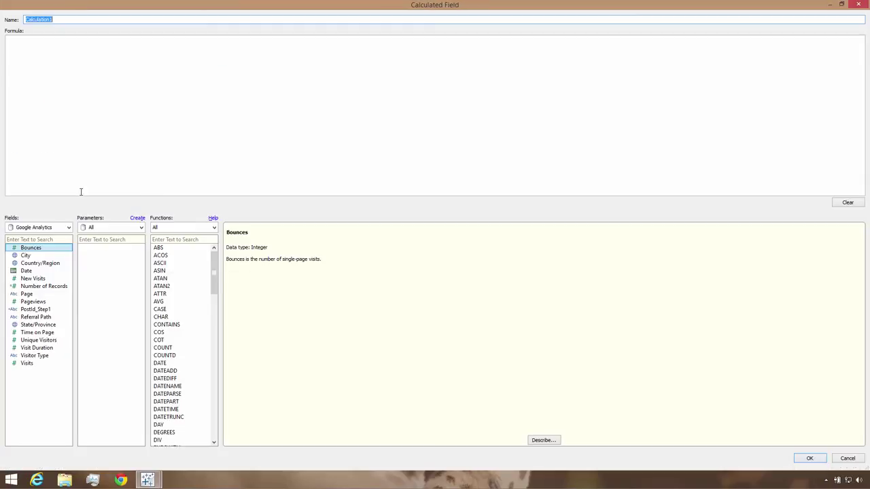
type("PostId")
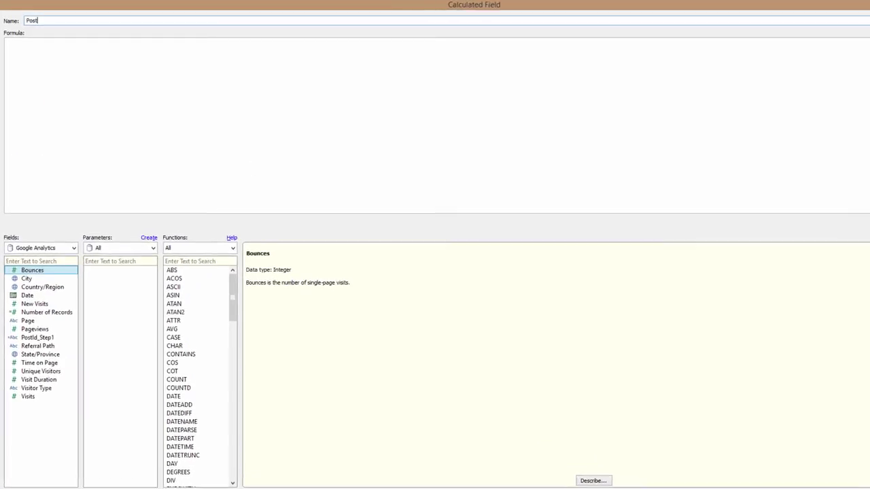
left_click(186, 63)
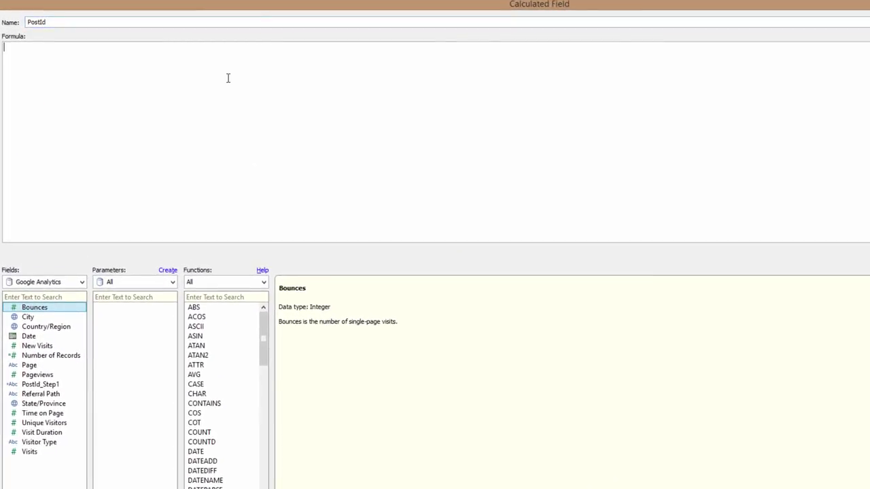
type("IF FIND([PostId_Step1],\"&\") > 0 THEN \tINT(MID([PostId_Step1],1,FIND([PostId_Step1],\"&\")-1)) ELSE \tINT([PostId_Step1]) END")
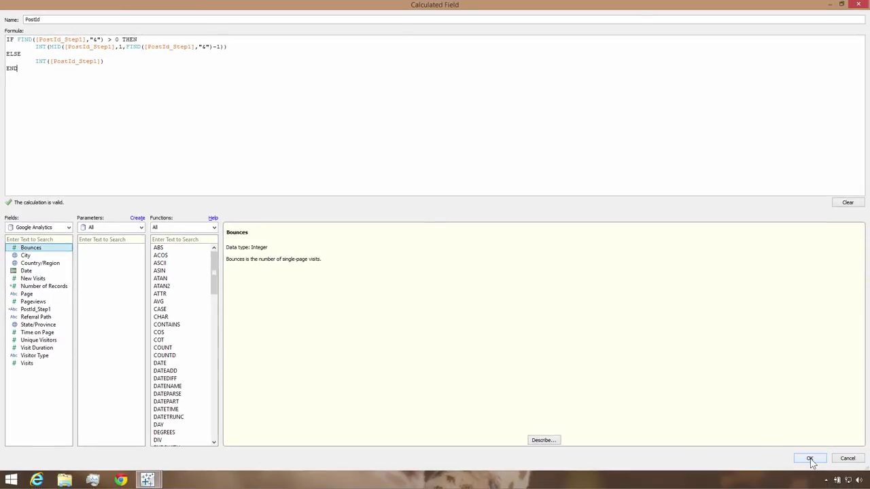
left_click(809, 458)
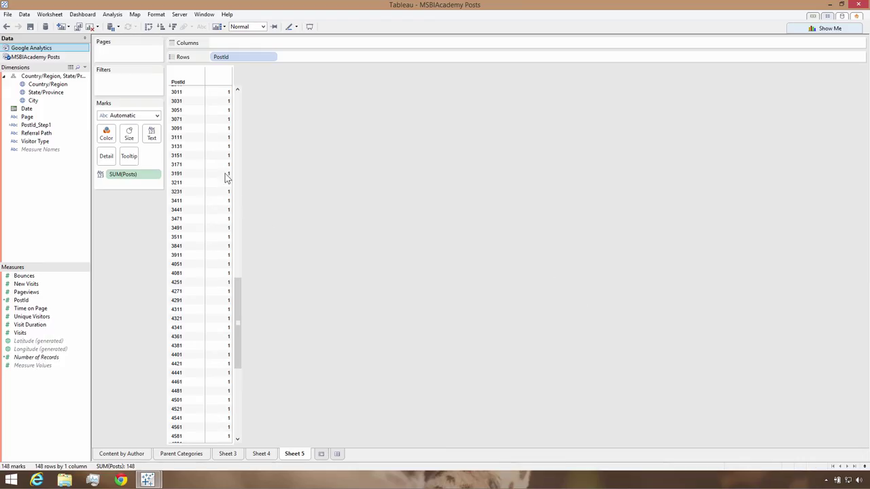
Step: On Sheet 4, convert PostId to a dimension and add it to Rows beside Page
left_click_drag(237, 327, 237, 102)
left_click(263, 455)
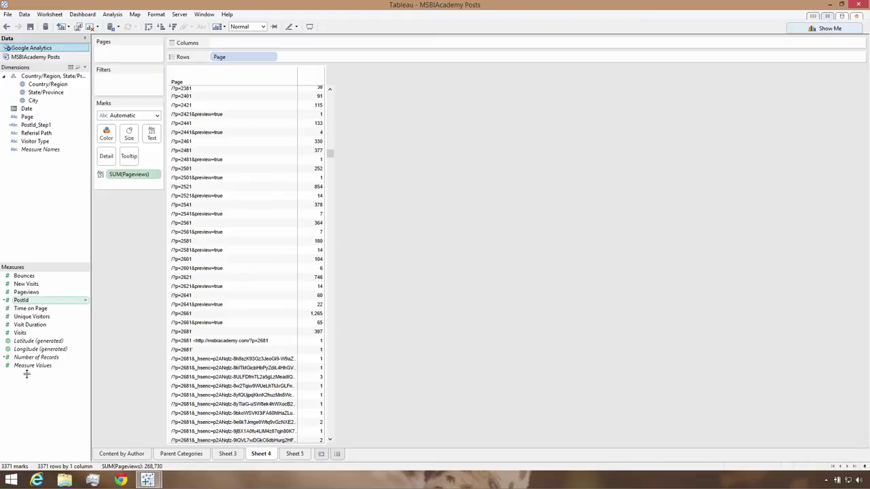
right_click(19, 301)
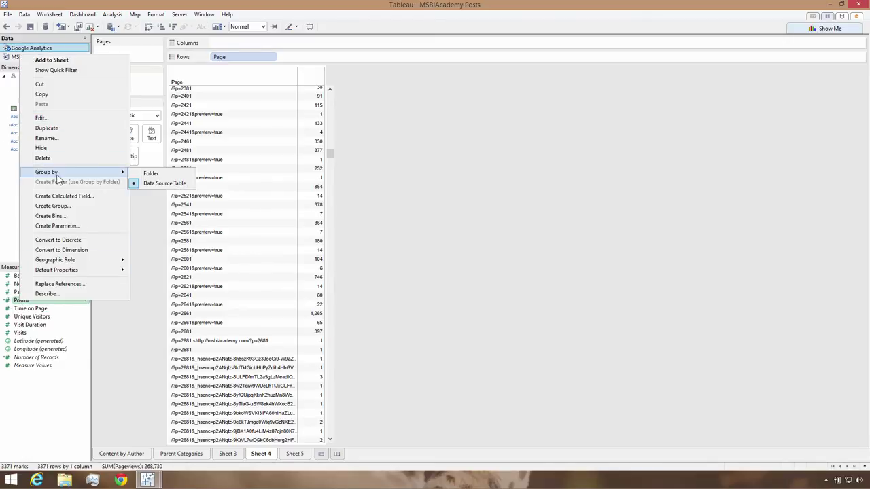
left_click(60, 250)
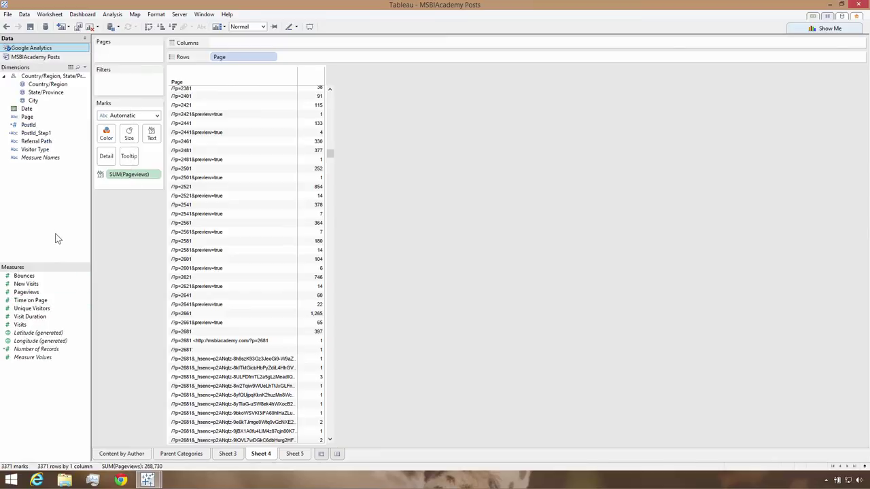
left_click_drag(28, 127, 296, 173)
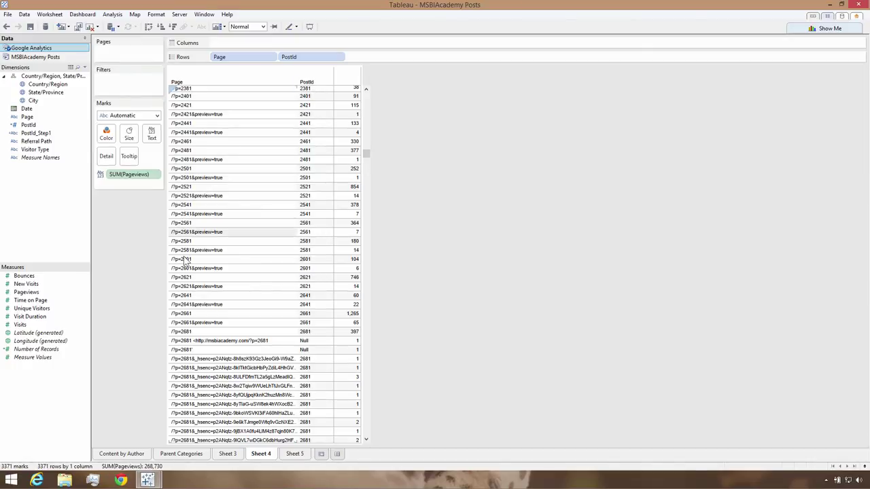
left_click_drag(366, 154, 366, 405)
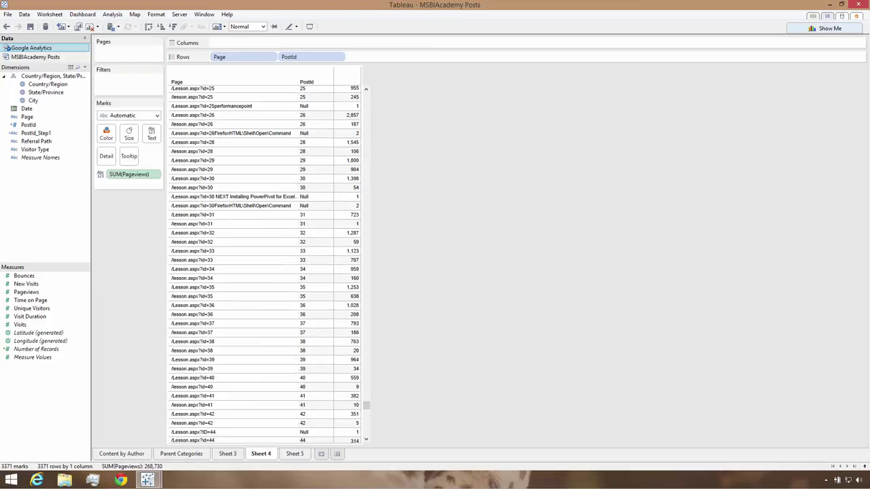
left_click(24, 16)
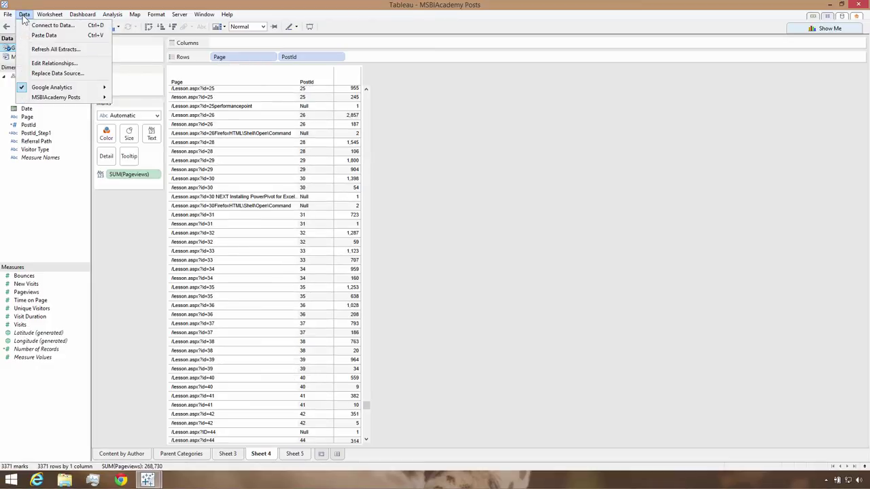
left_click(42, 64)
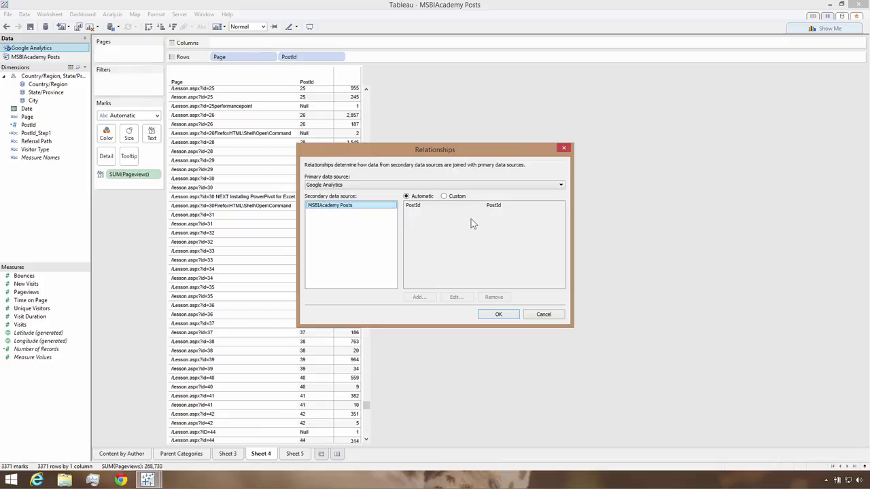
left_click(497, 315)
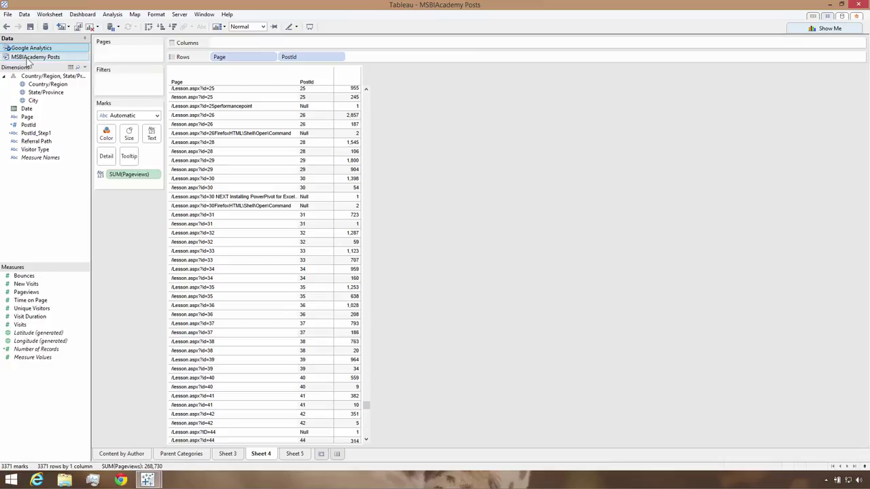
Step: Add the MSBIAcademy Posts Video Title to Sheet 4 rows after PostId and widen its column
left_click(28, 59)
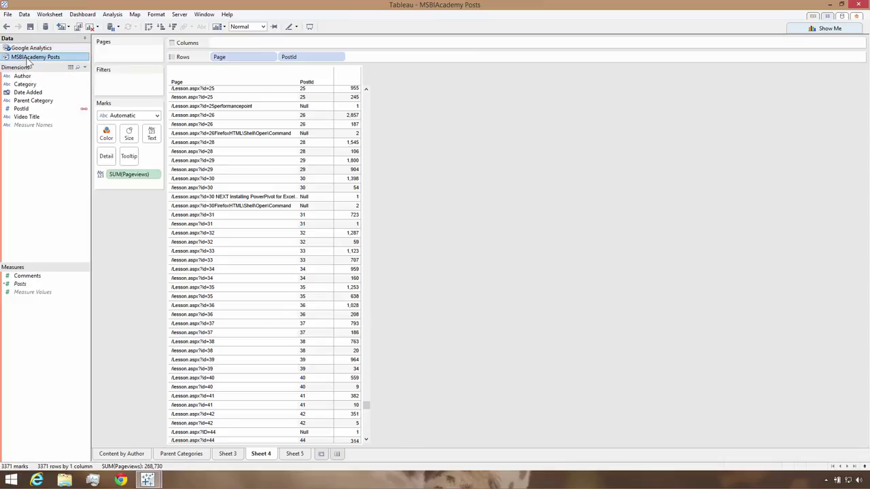
left_click(23, 120)
left_click_drag(24, 120, 333, 177)
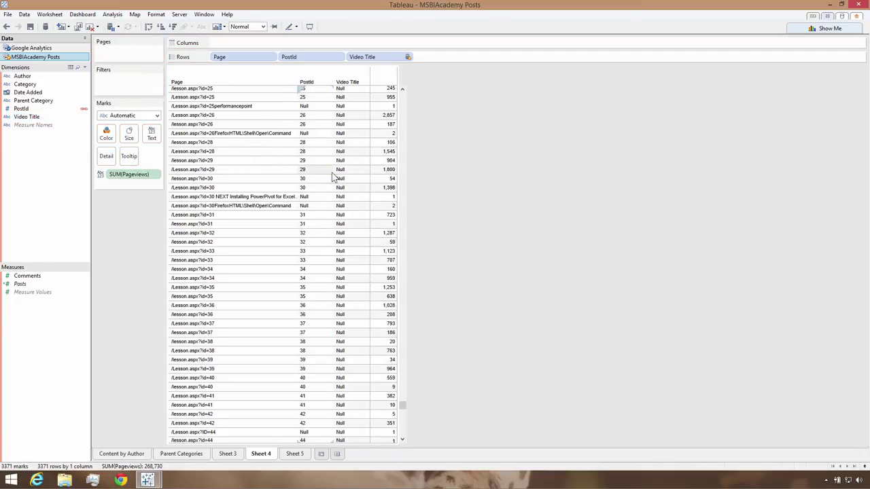
left_click_drag(403, 405, 392, 390)
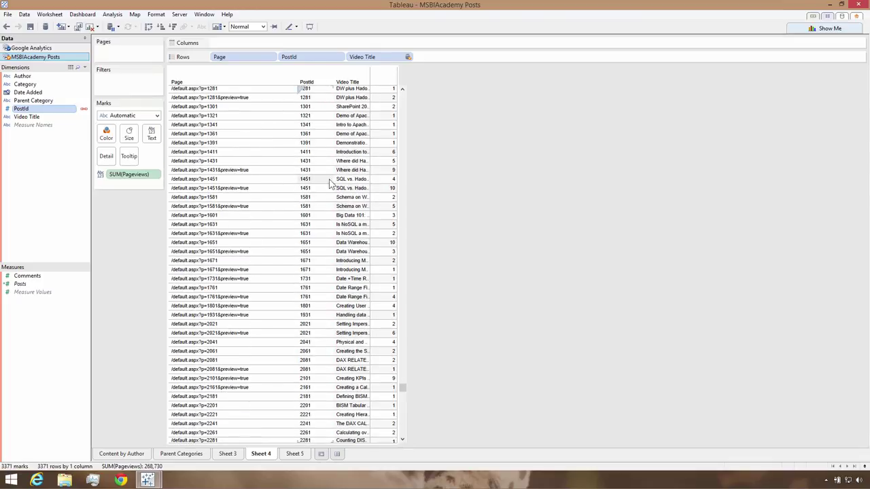
left_click_drag(369, 167, 589, 159)
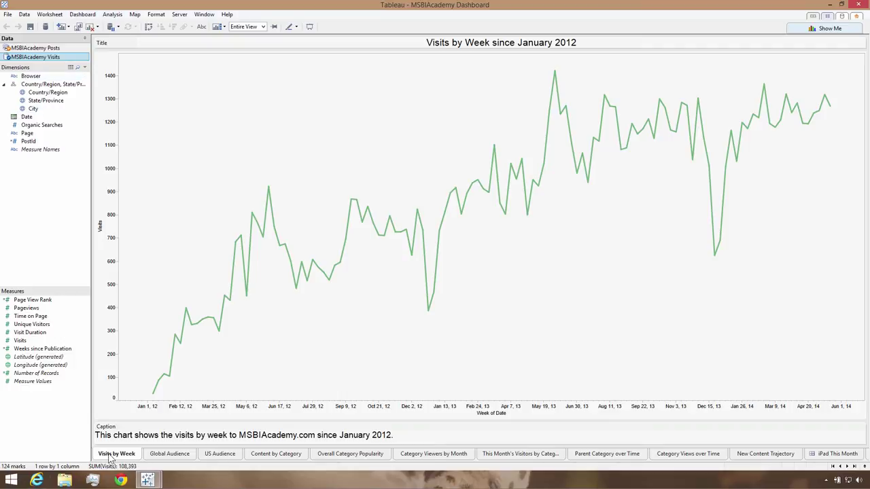
Step: Browse the Global Audience and US Audience sheets, then view the iPad This Month dashboard
left_click(159, 455)
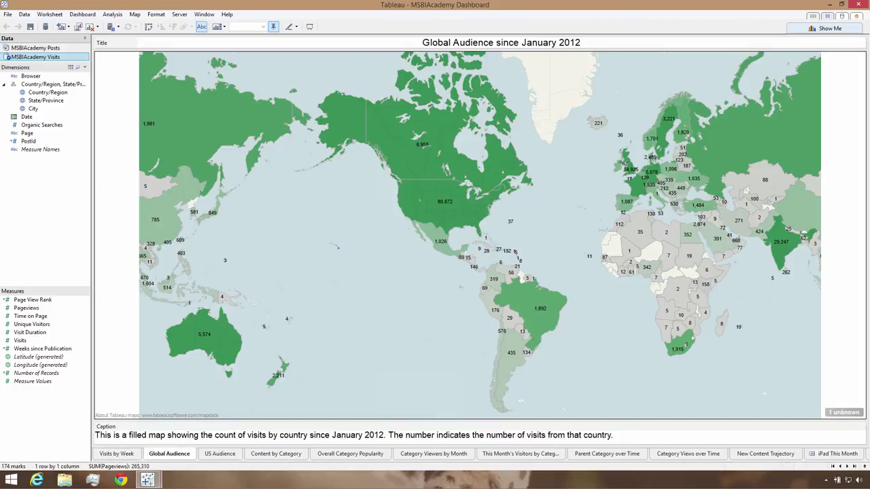
left_click(221, 453)
left_click(843, 454)
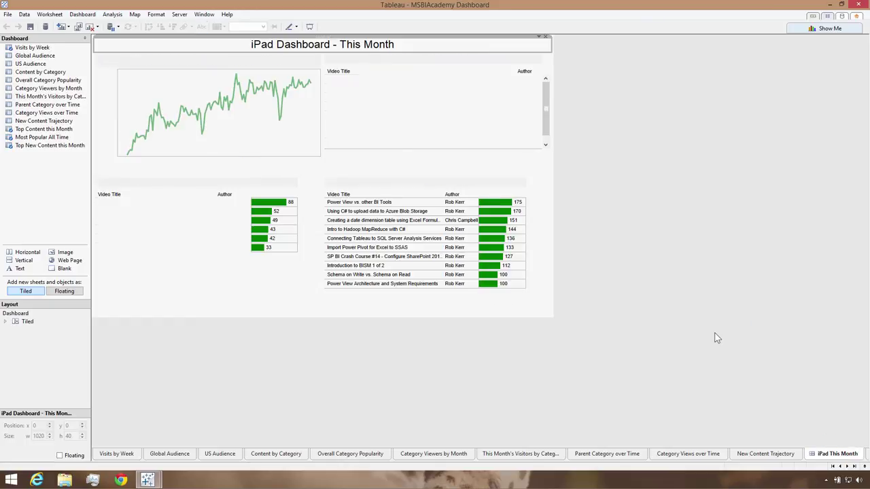